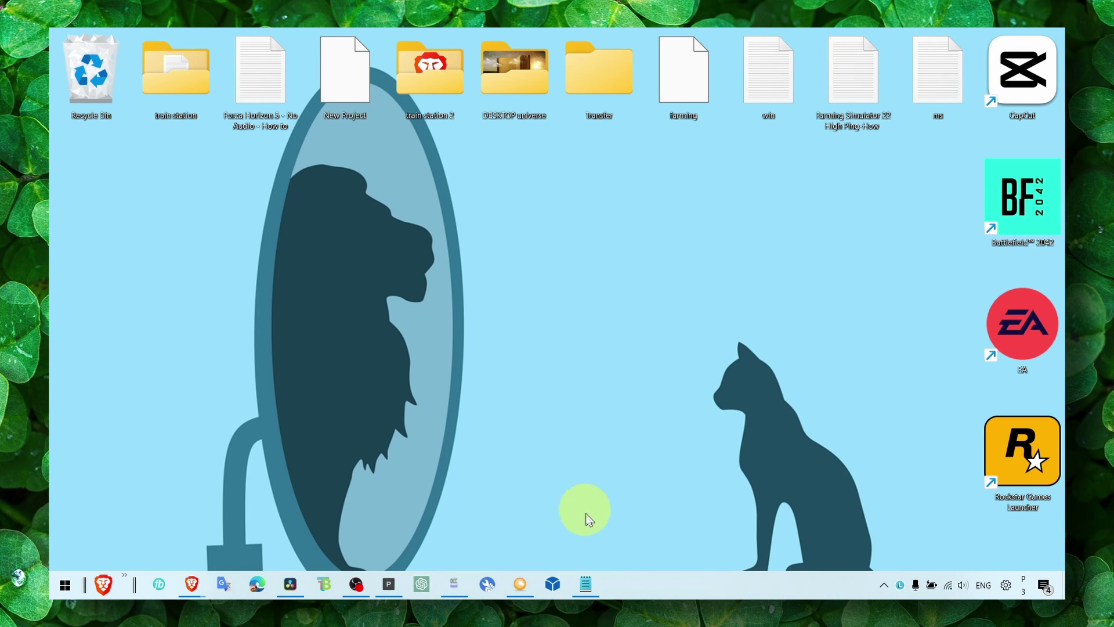
Step: Dismiss the tutorial note, then start the sound troubleshooter on the OD-BT603 headphones and cancel it
left_click(587, 583)
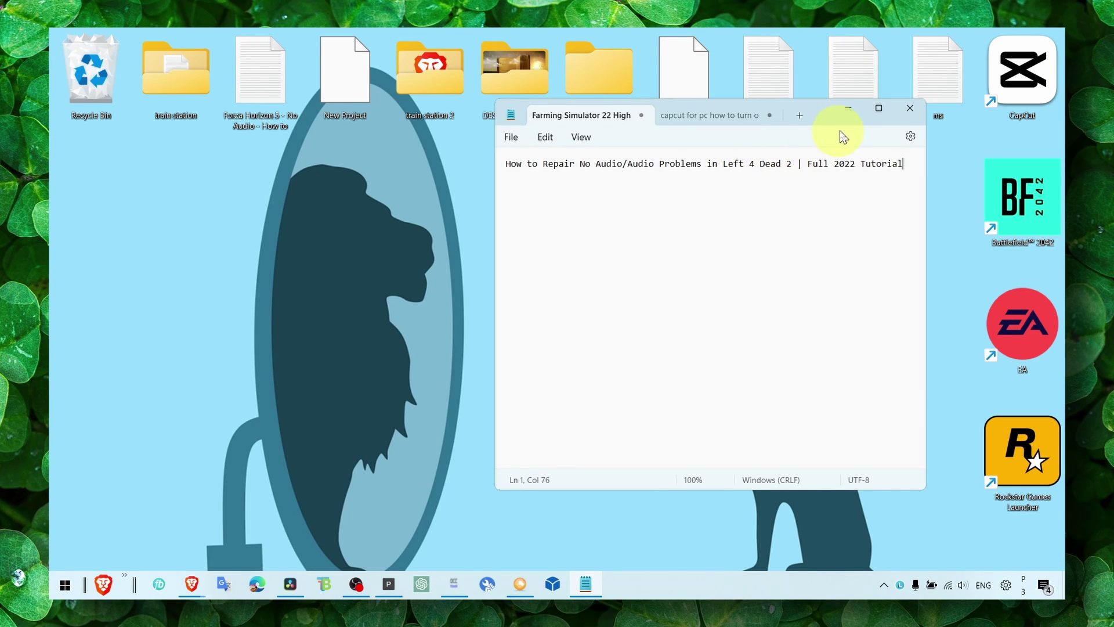
left_click(848, 108)
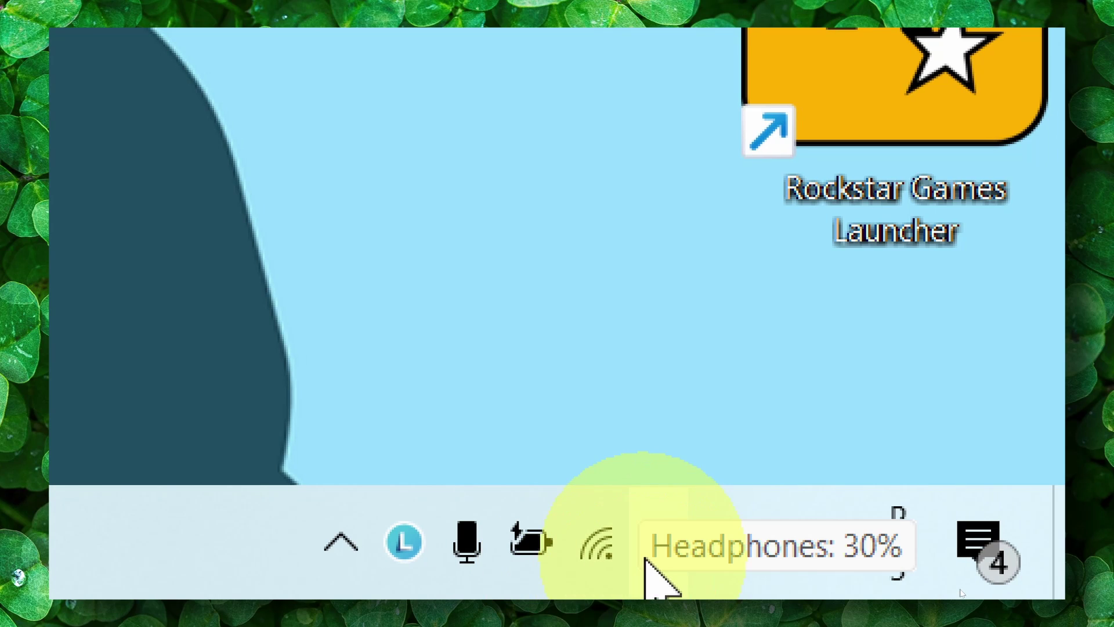
right_click(646, 559)
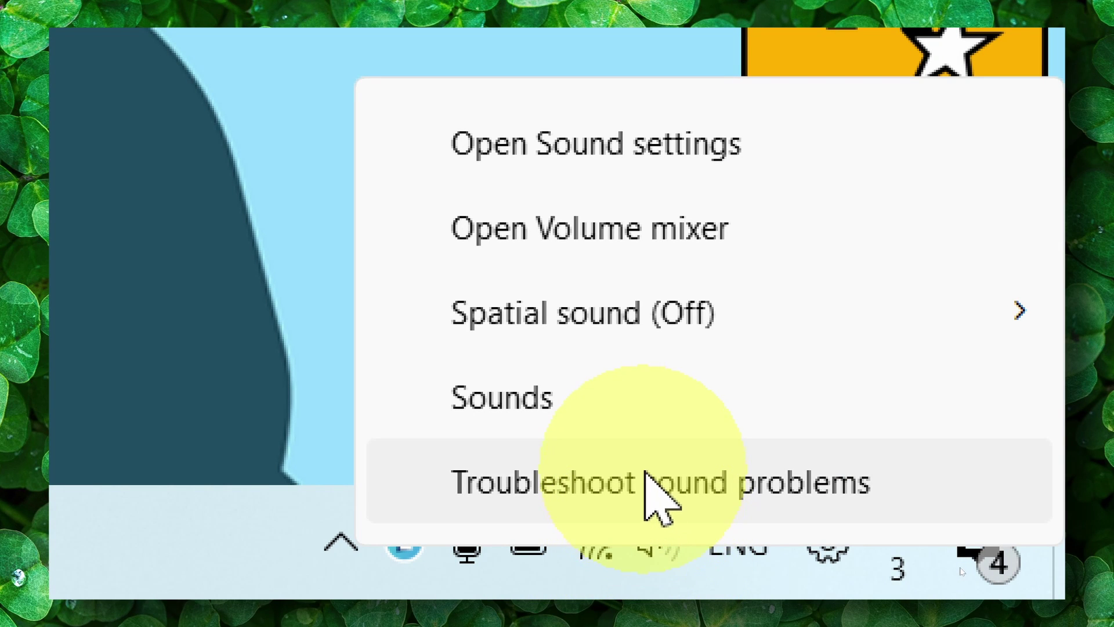
left_click(653, 488)
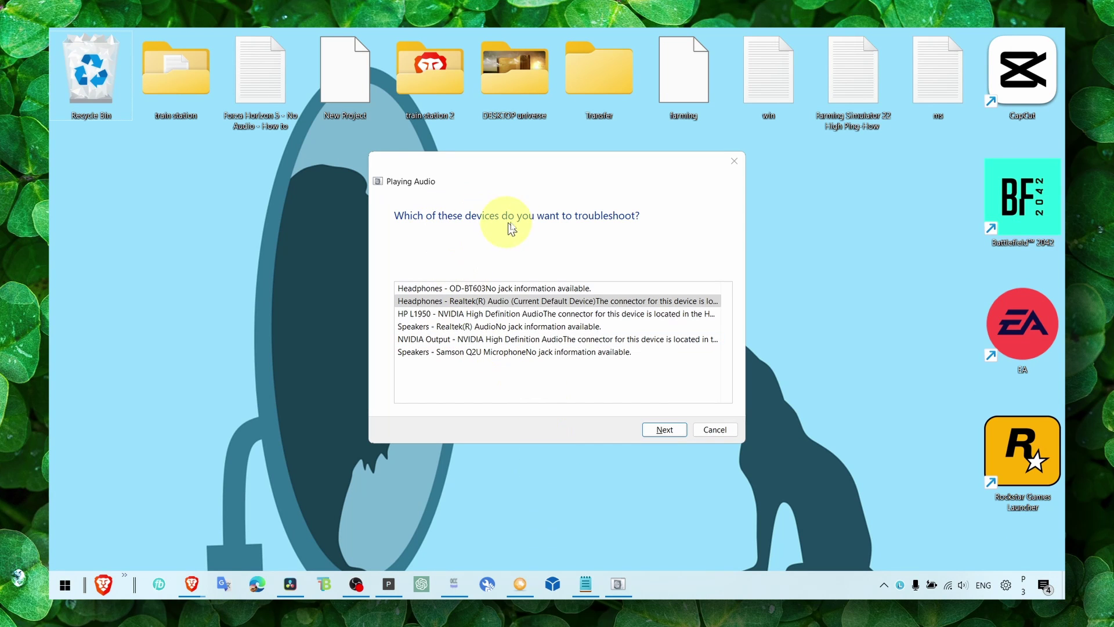
left_click(453, 316)
left_click(449, 288)
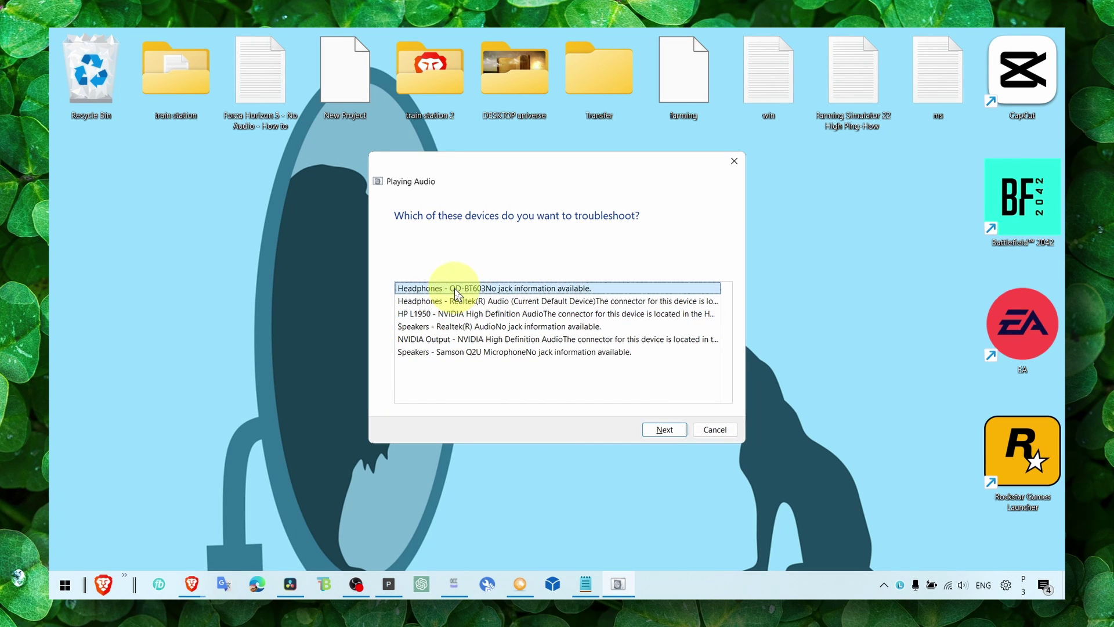
left_click(706, 429)
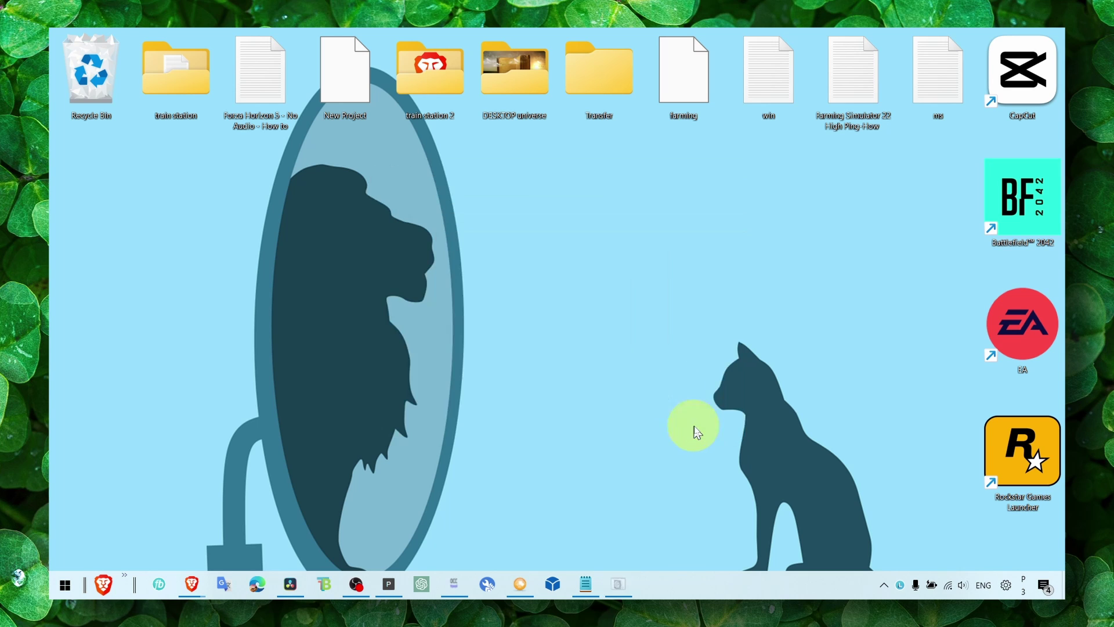
Step: Open Sound settings from the tray and review the Output and Input devices and volumes
right_click(949, 587)
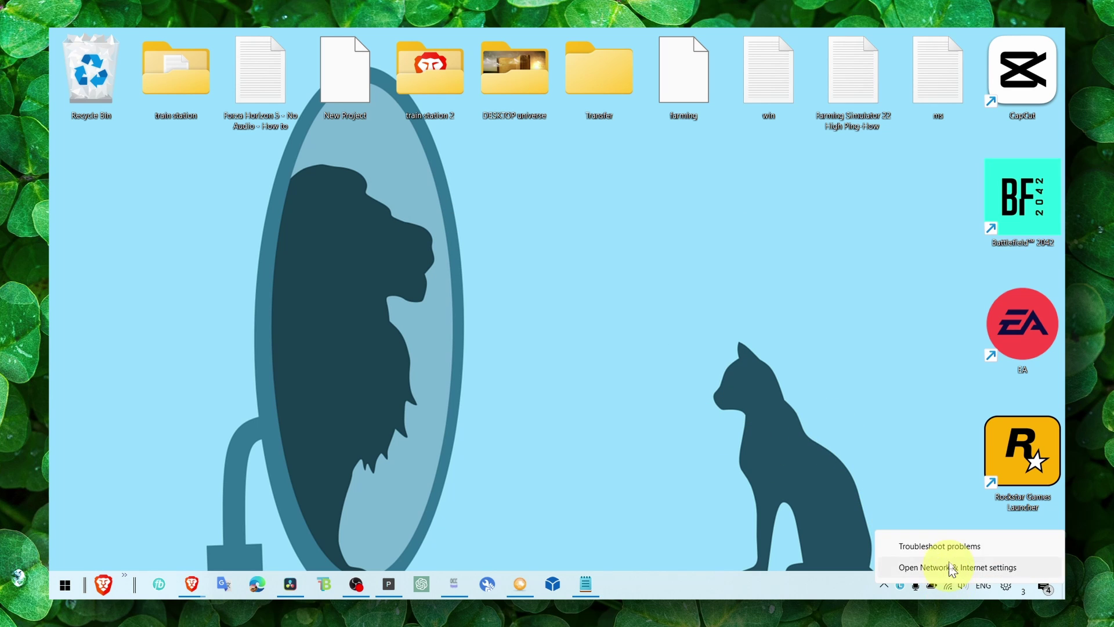
right_click(963, 585)
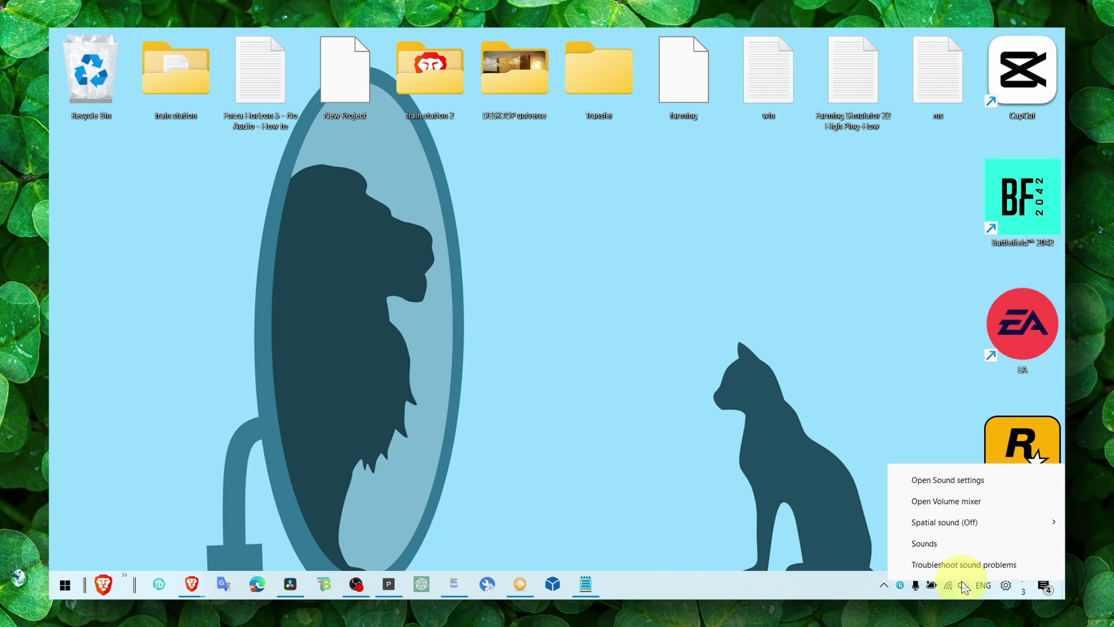
left_click(945, 487)
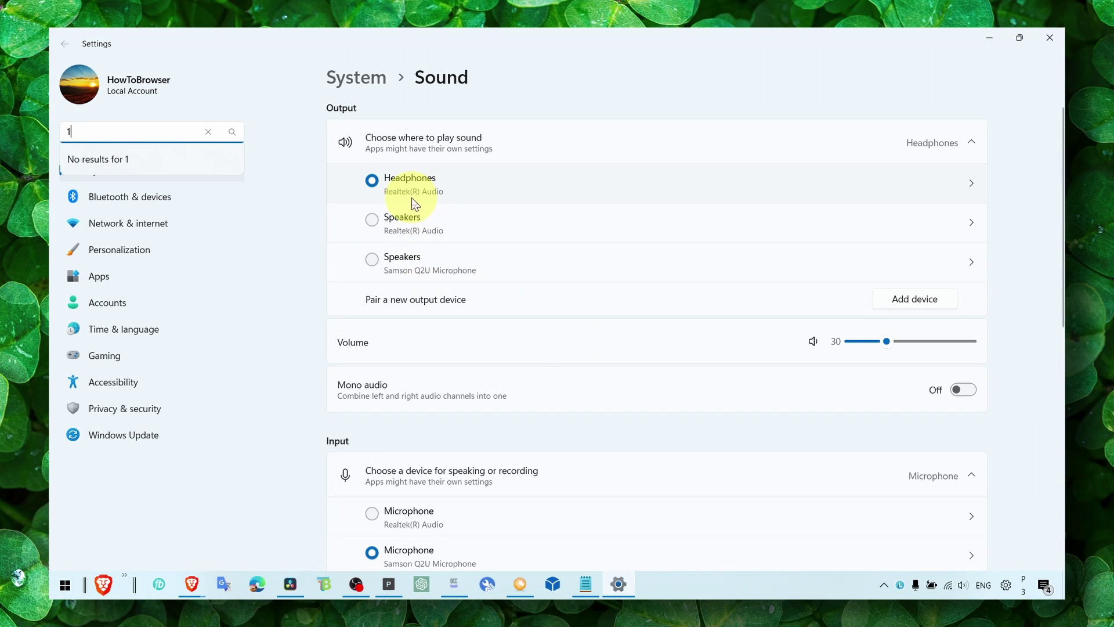
scroll(455, 305, "down", 3)
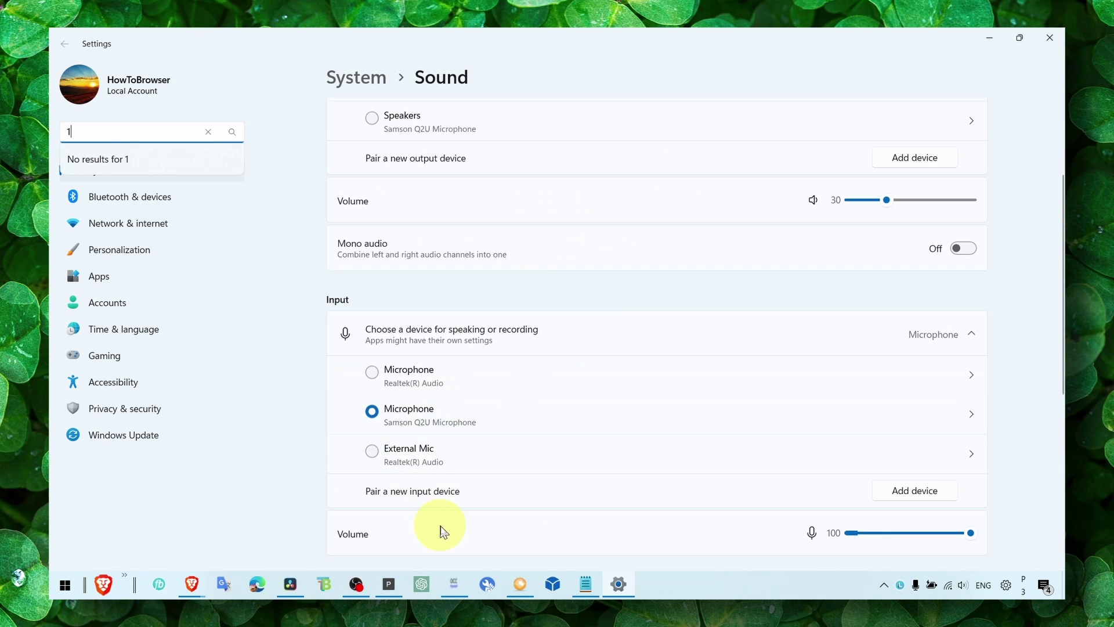
scroll(446, 517, "down", 5)
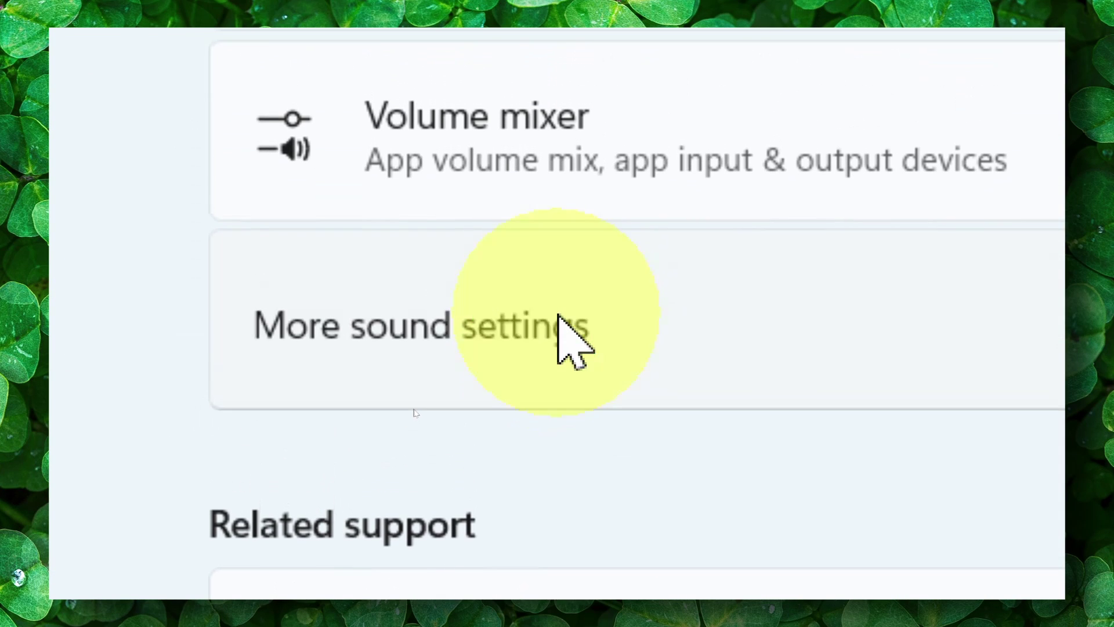
Step: Open the classic Sound dialog and inspect the OD-BT603 headphones and Realtek speakers options
left_click(559, 318)
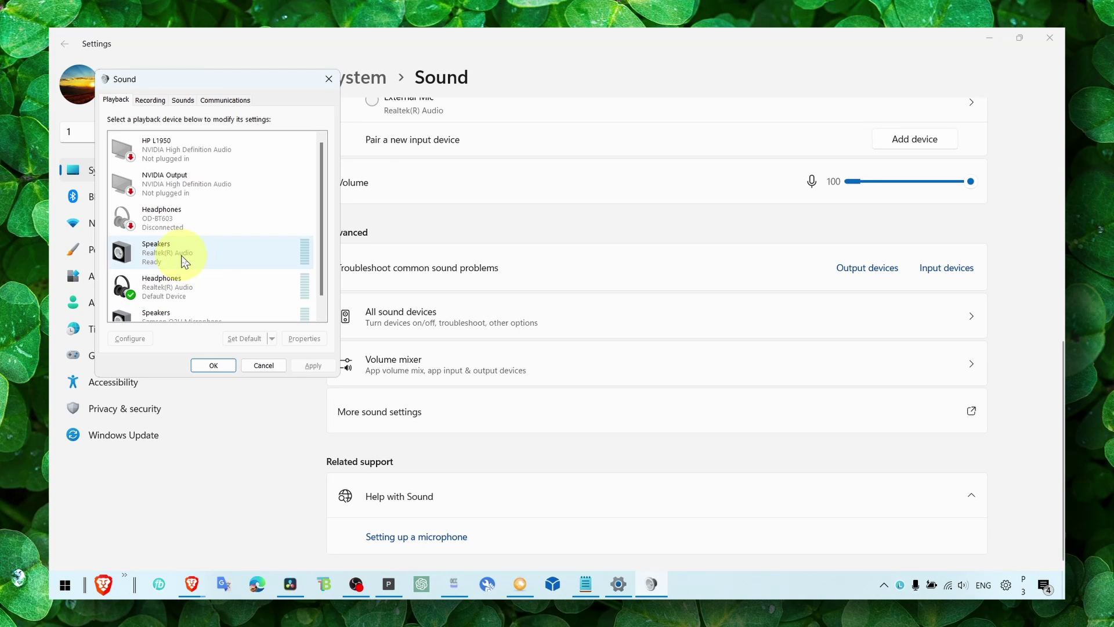
left_click_drag(186, 82, 405, 127)
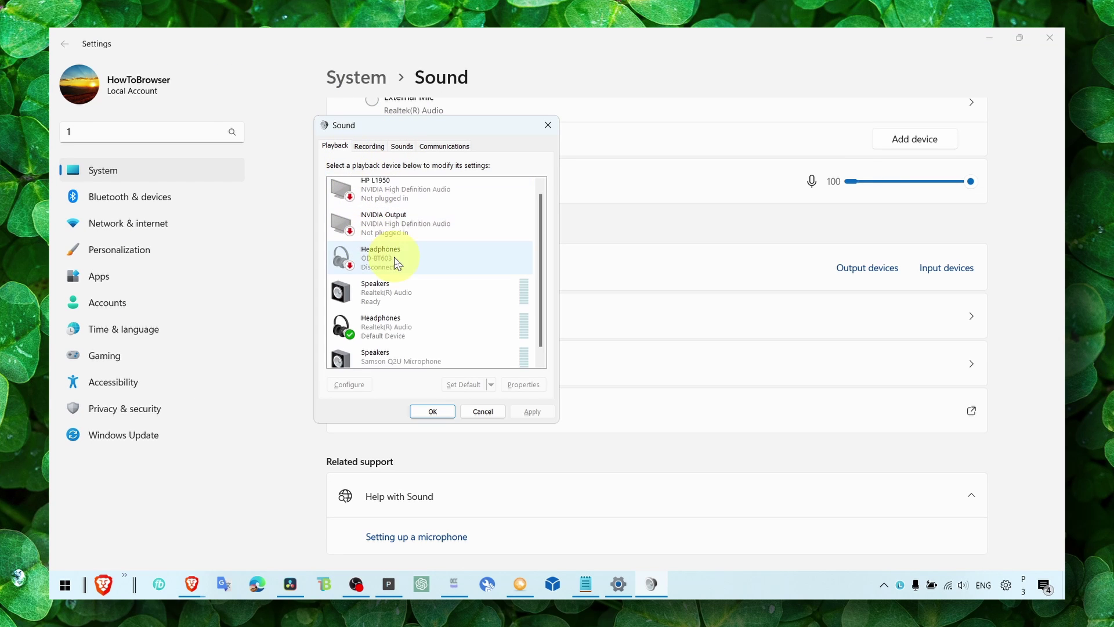
scroll(398, 264, "down", 1)
right_click(468, 243)
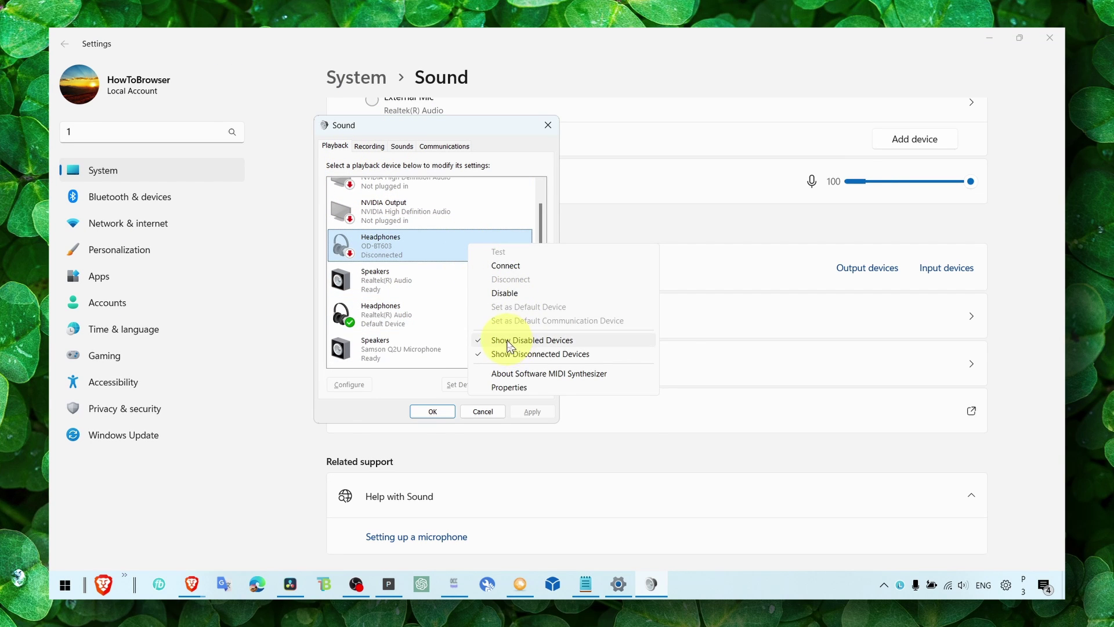
key("Escape")
right_click(496, 281)
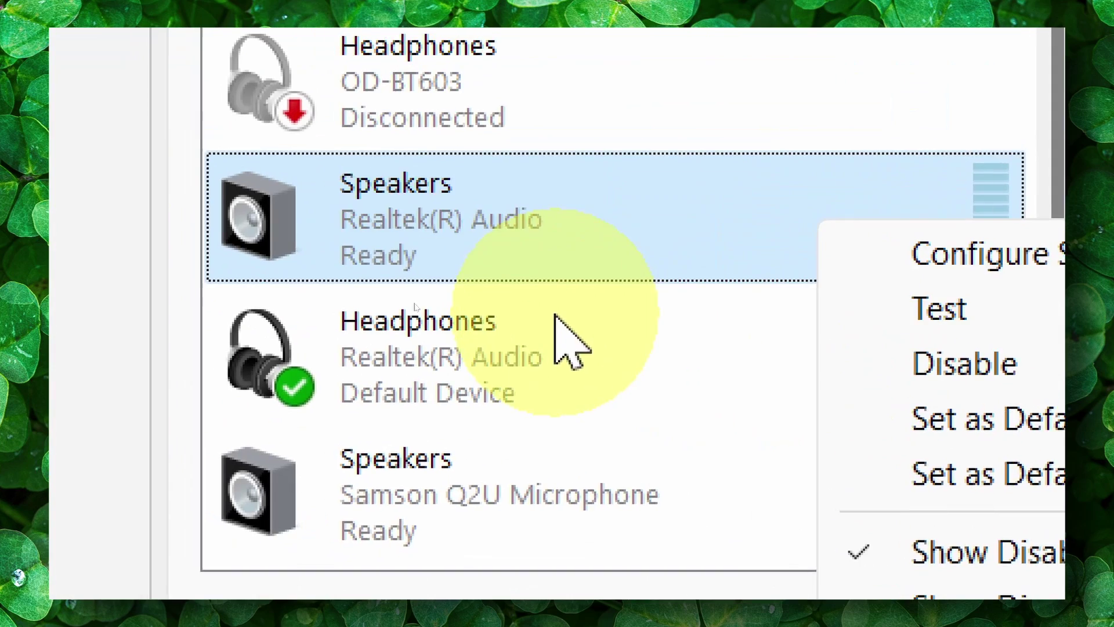
Step: Select OD-BT603, NVIDIA Output and Samson Q2U, ending on the default Realtek headphones
left_click(563, 312)
right_click(511, 293)
left_click(499, 241)
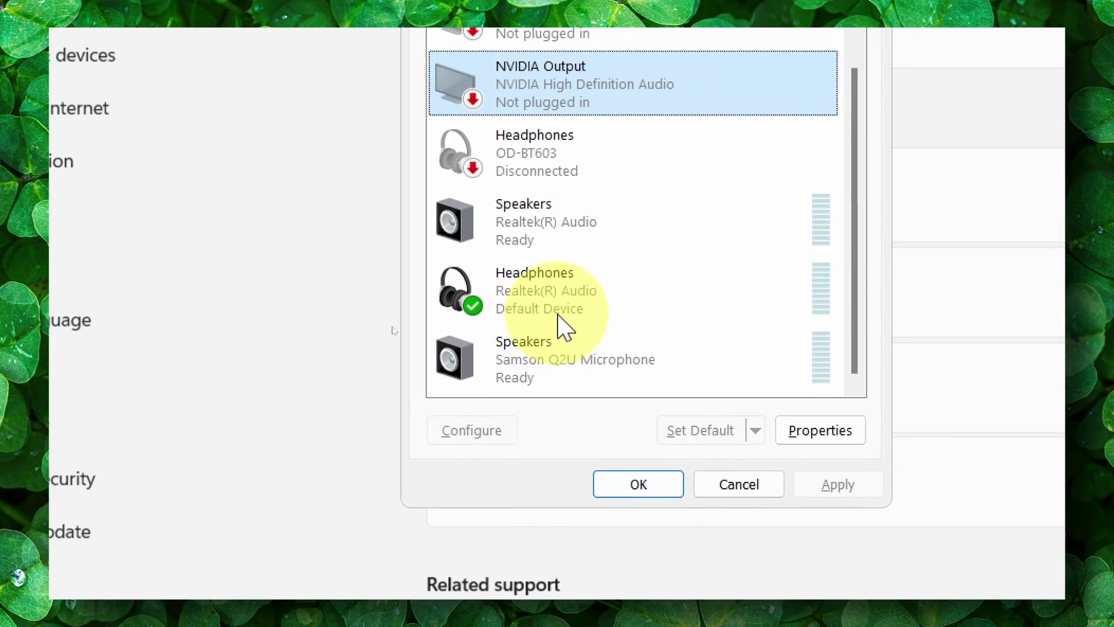
left_click(564, 330)
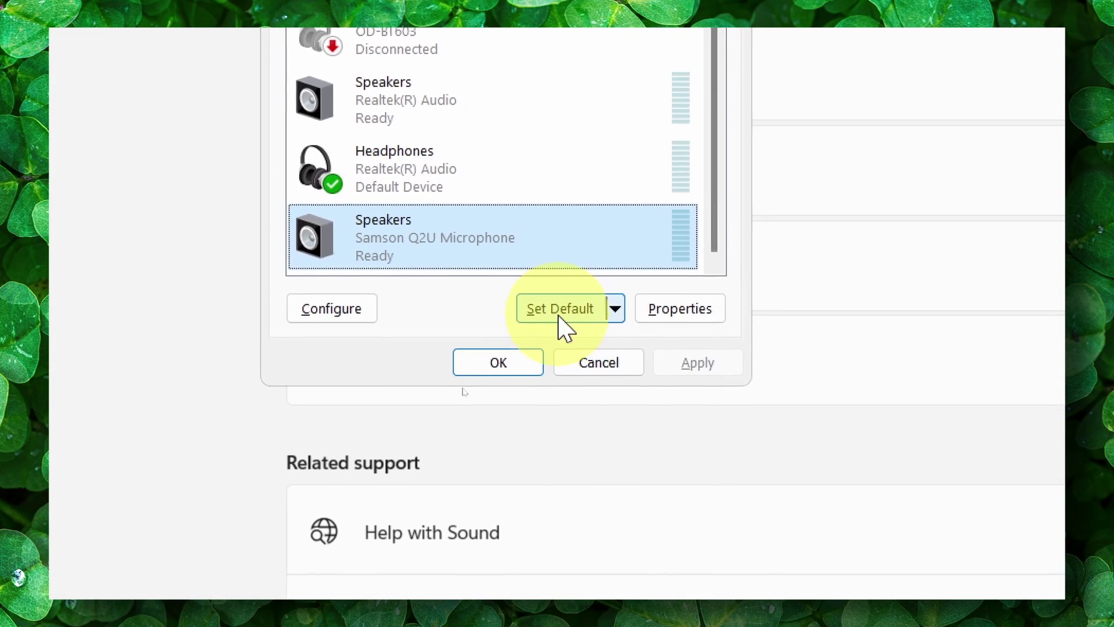
left_click(540, 181)
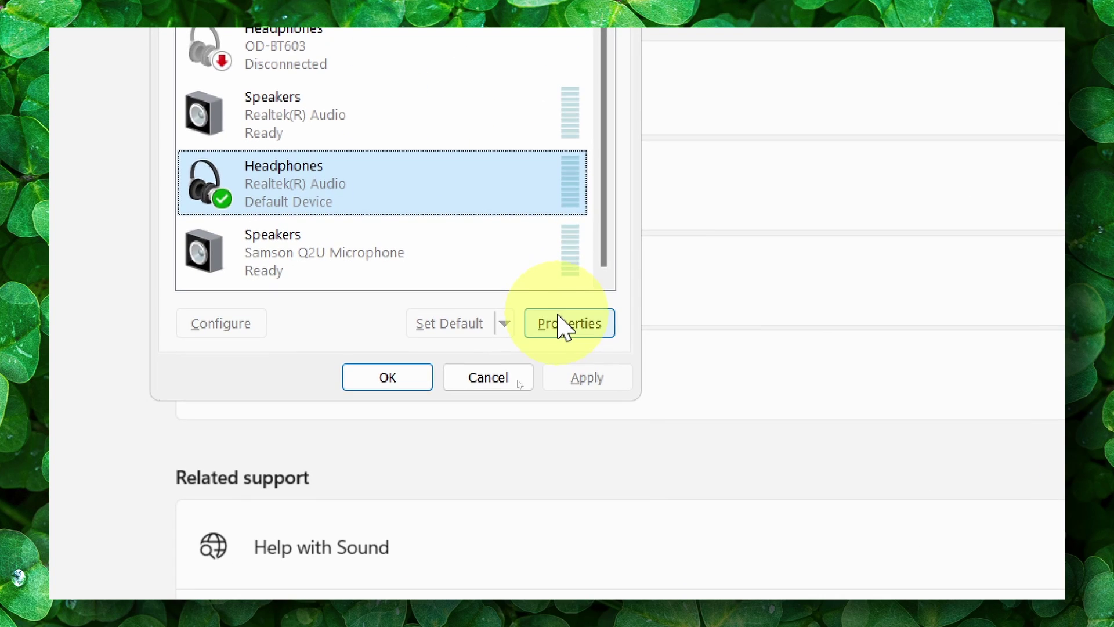
Step: Check that the Realtek Headphones Properties Levels tab reads 30, then close the dialog
left_click(589, 350)
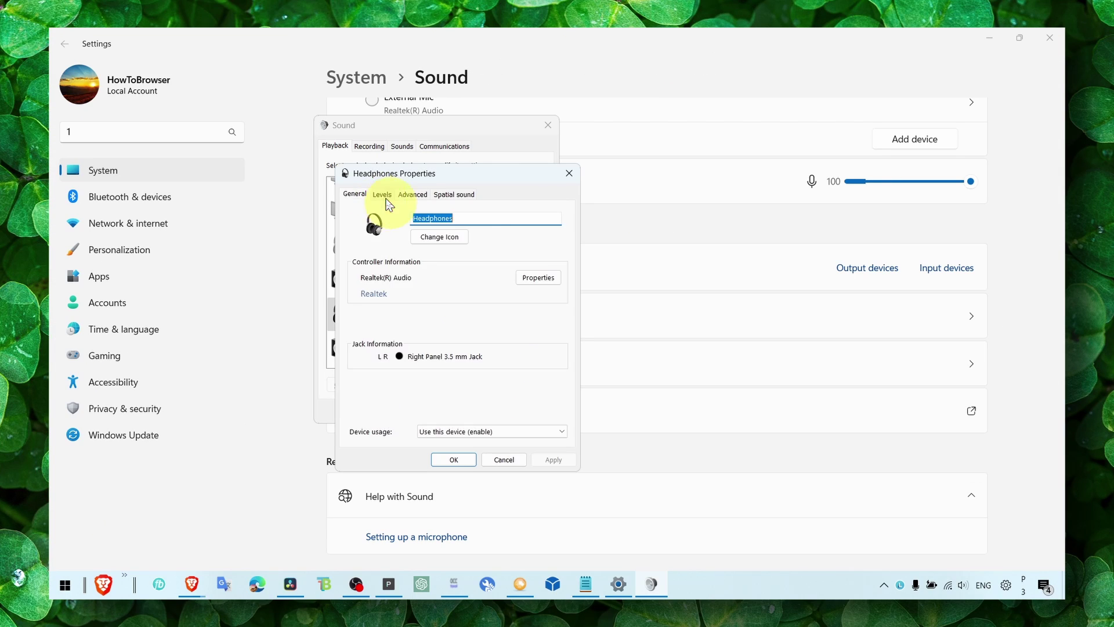
left_click(384, 198)
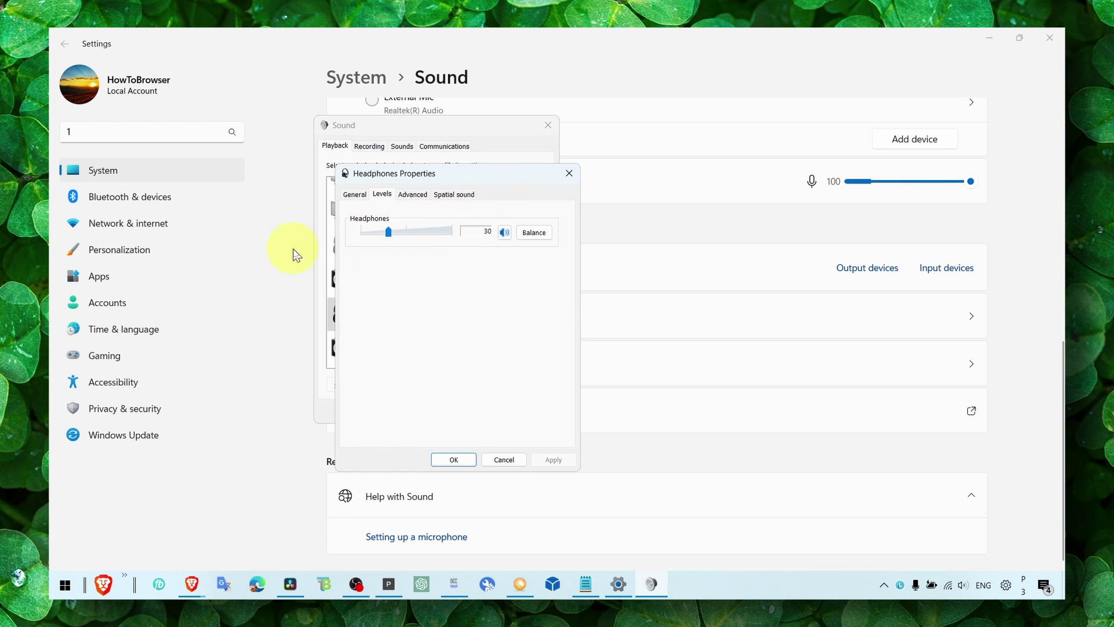
left_click(570, 173)
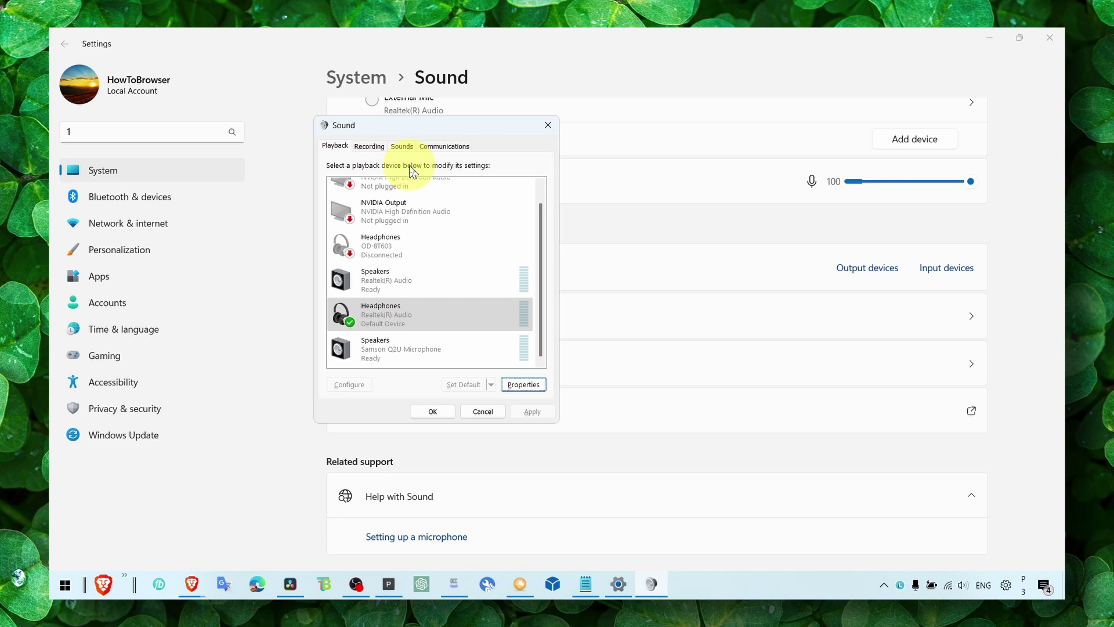
left_click(364, 150)
left_click(424, 147)
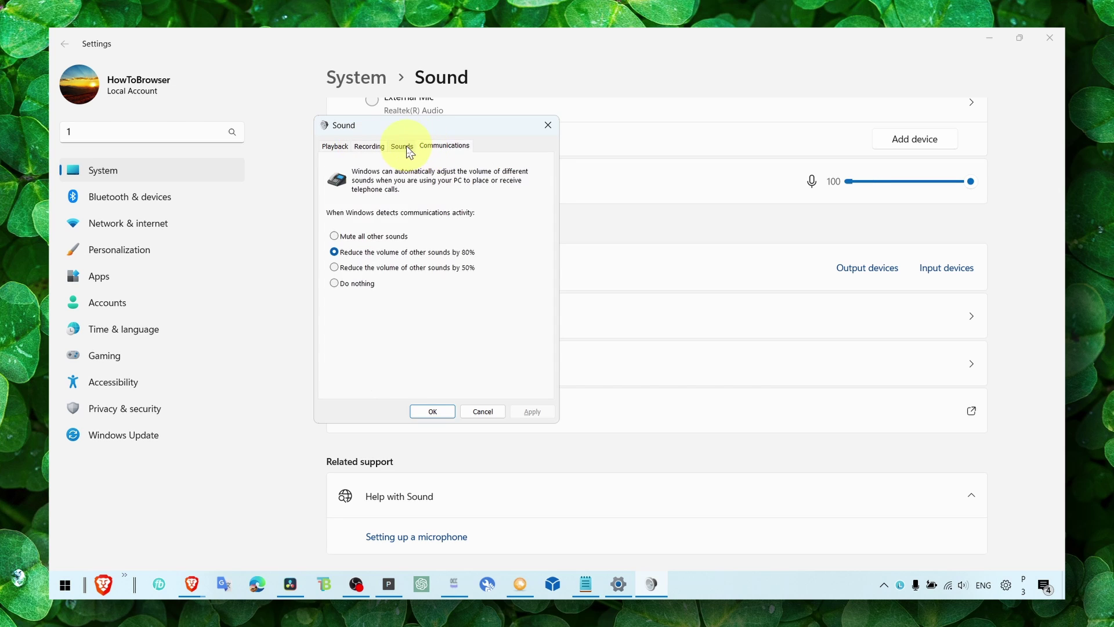
left_click(409, 149)
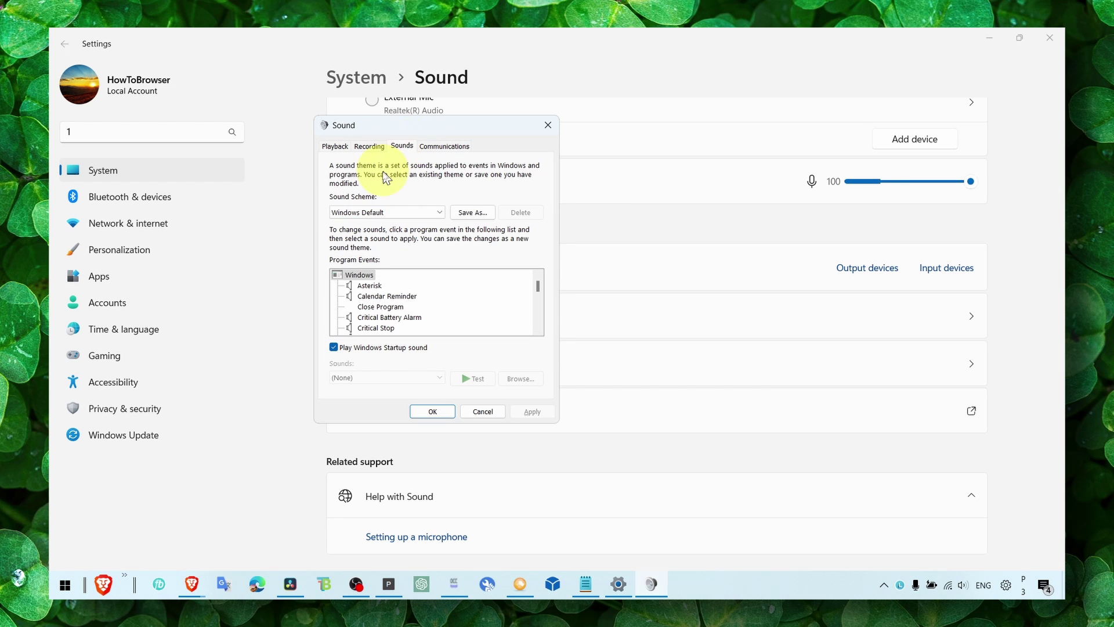
left_click(369, 146)
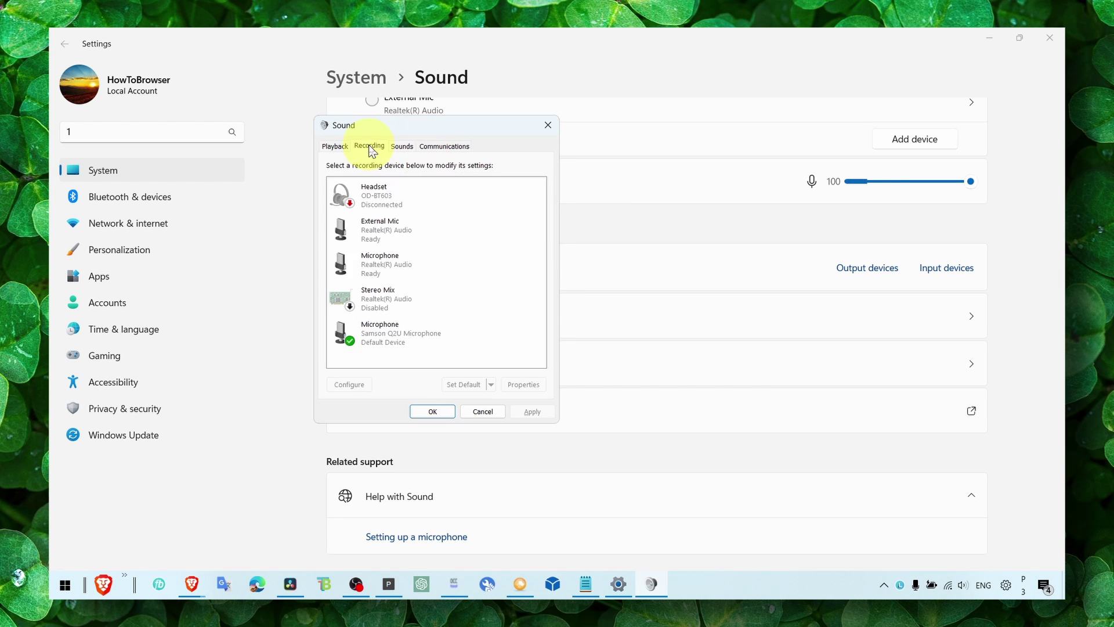
left_click(402, 146)
left_click(399, 213)
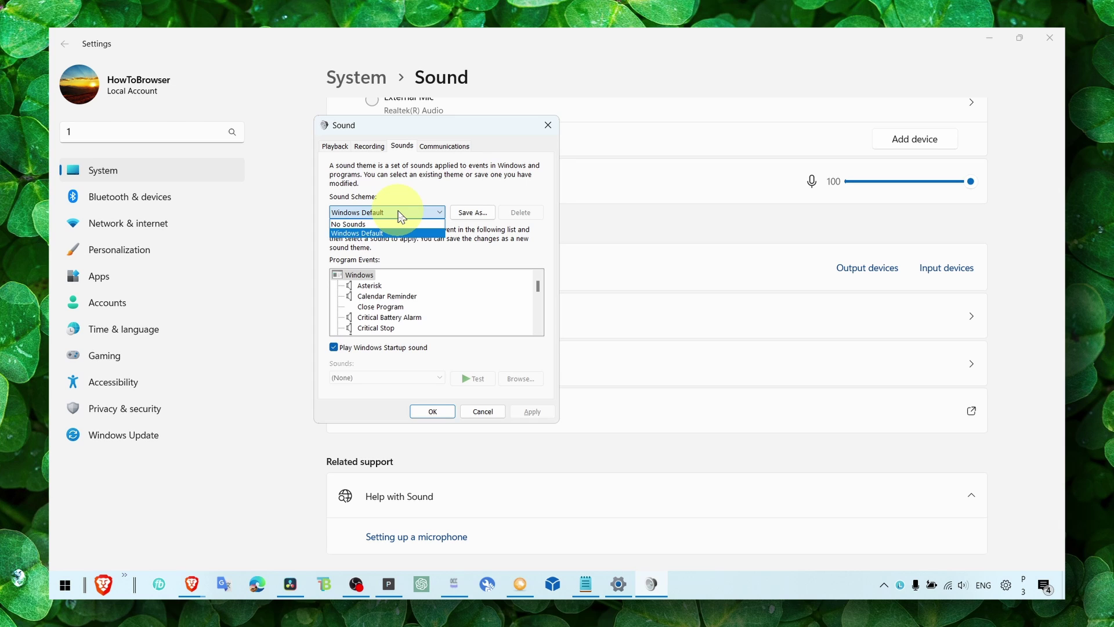
left_click(364, 145)
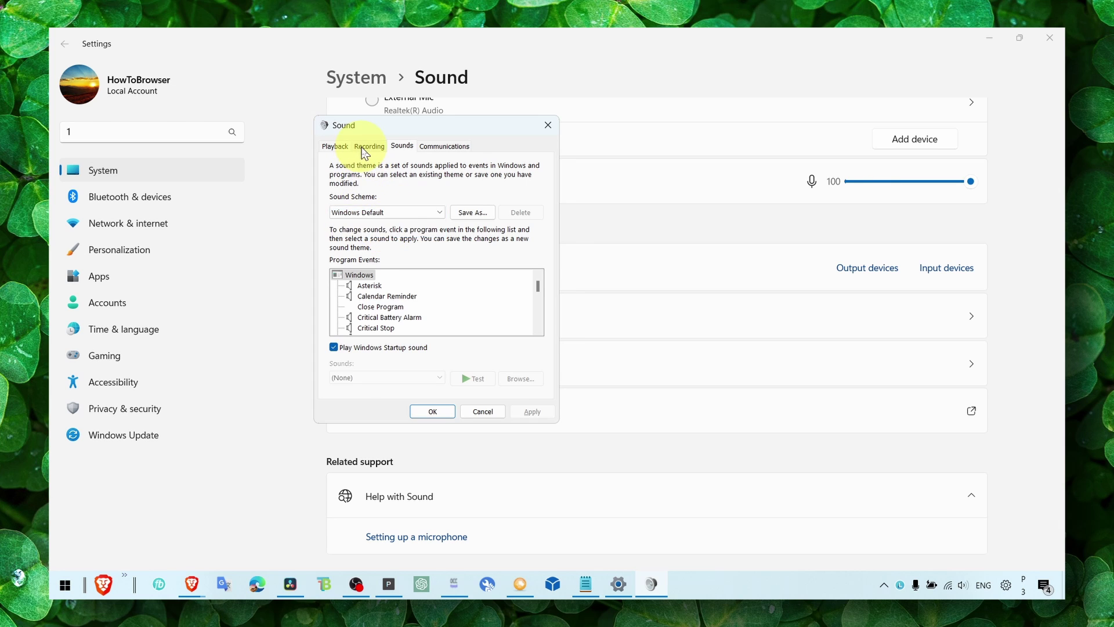
left_click(369, 146)
left_click(400, 145)
left_click(365, 215)
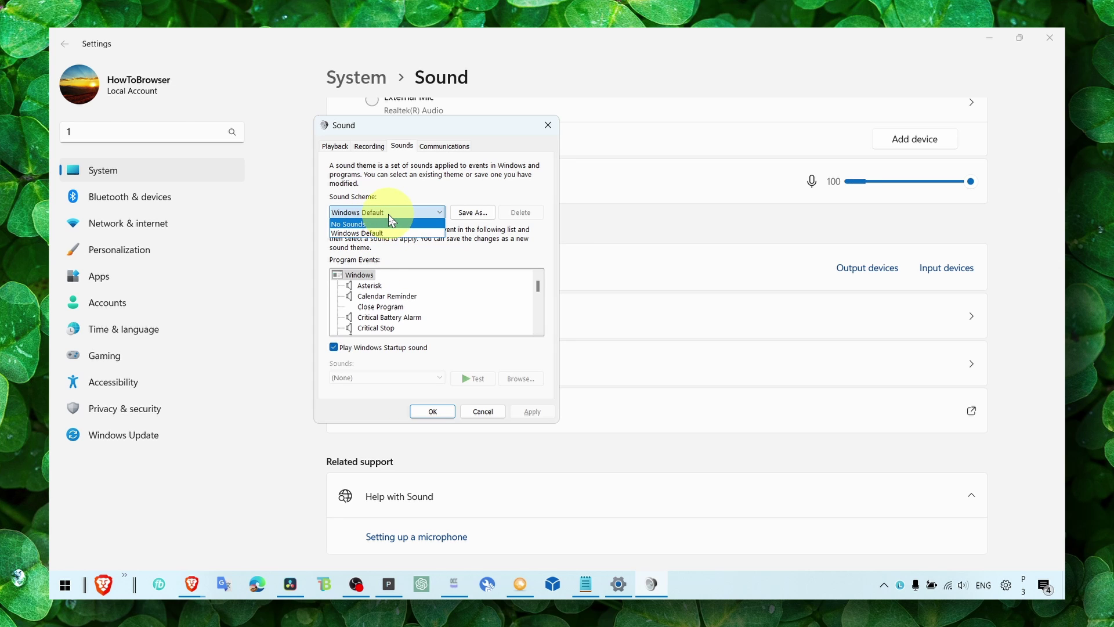
left_click(359, 152)
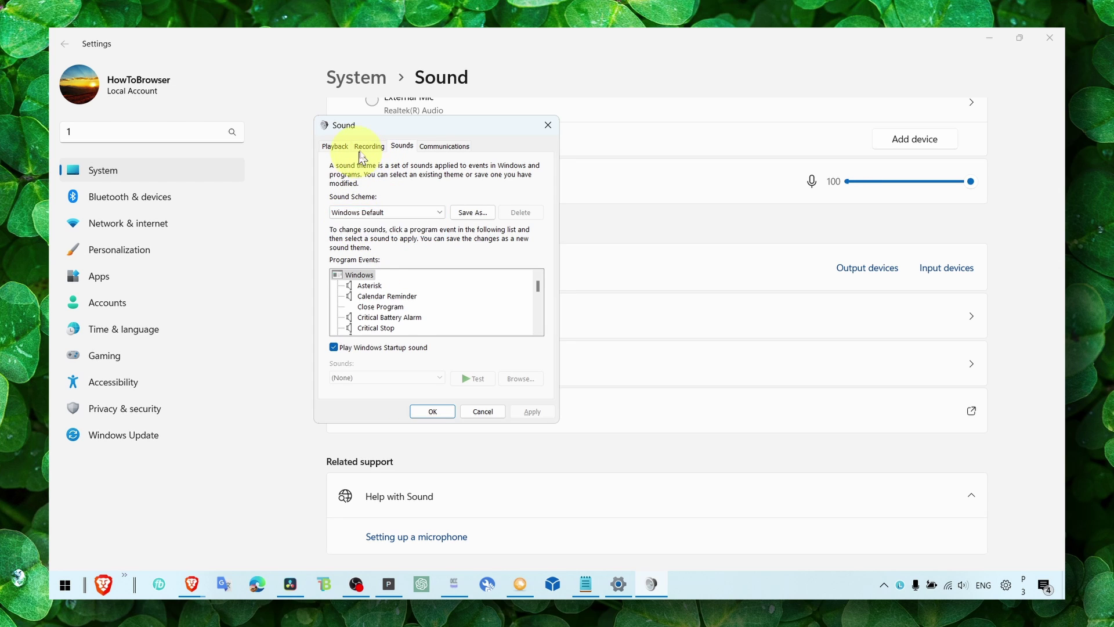
left_click(335, 146)
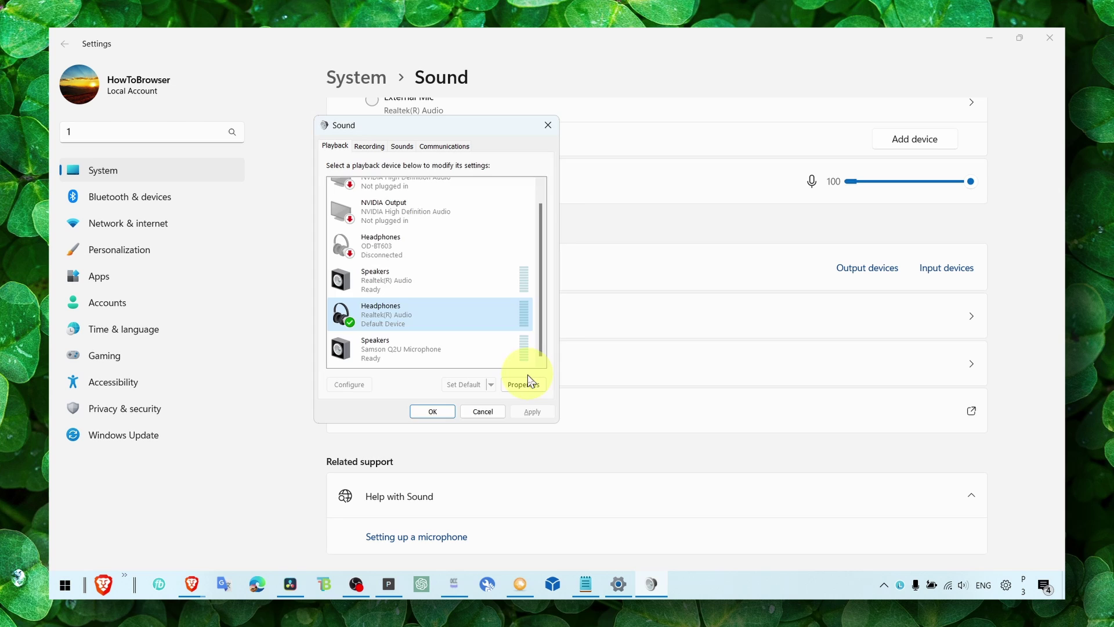
Step: Confirm the Realtek headphones' default format stays 2 channel, 24 bit, 48000 Hz, then OK both dialogs
left_click(525, 384)
left_click(413, 195)
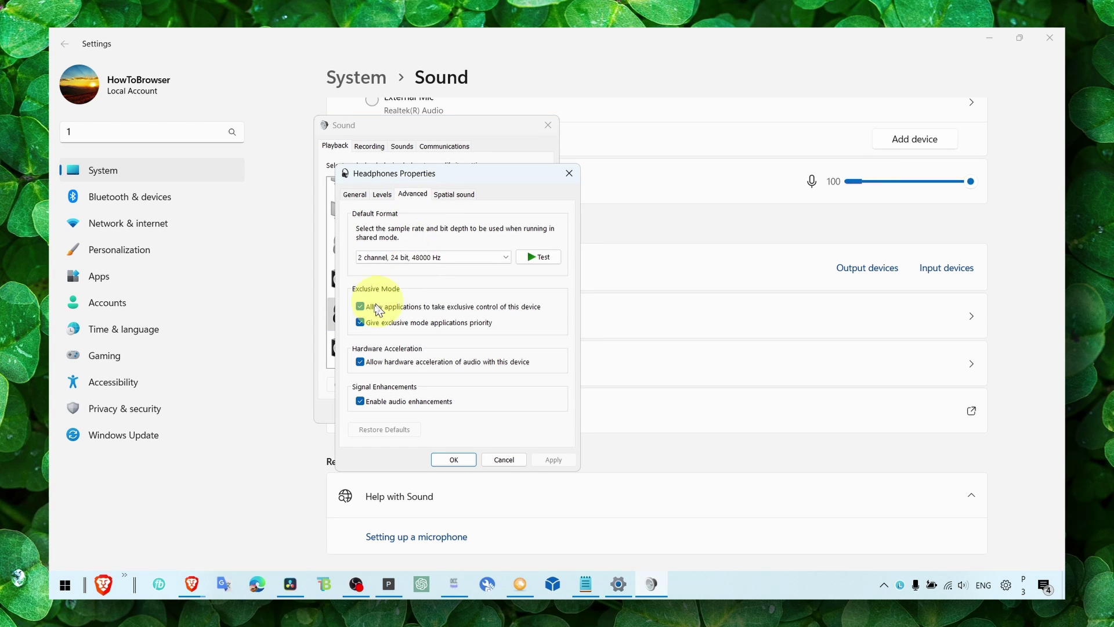
left_click(382, 195)
left_click(405, 200)
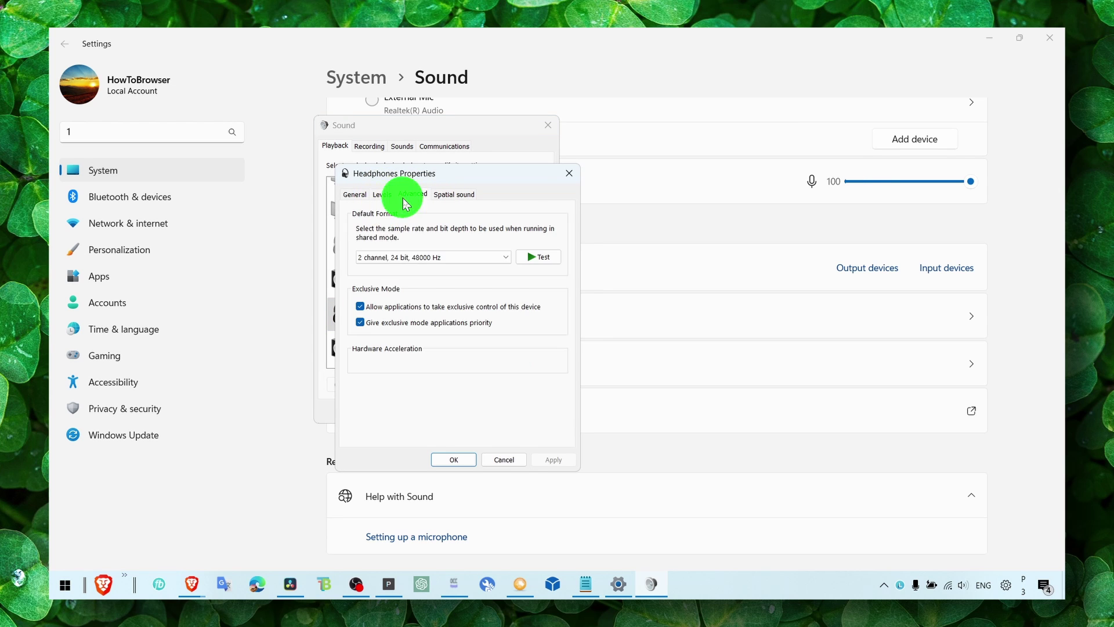
left_click(377, 257)
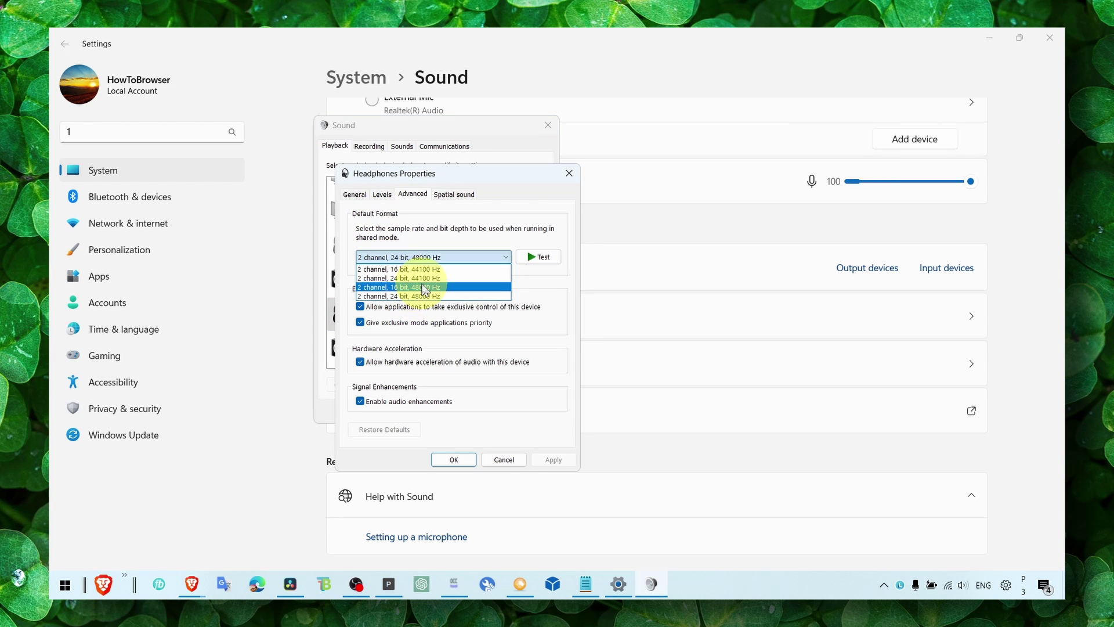
left_click(400, 328)
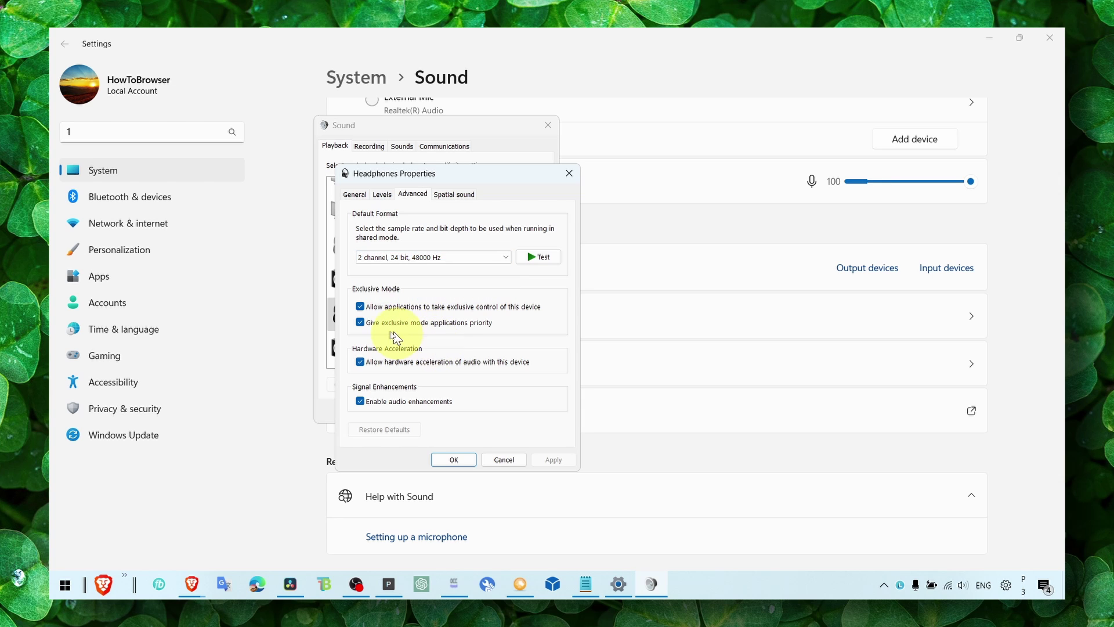
left_click(359, 313)
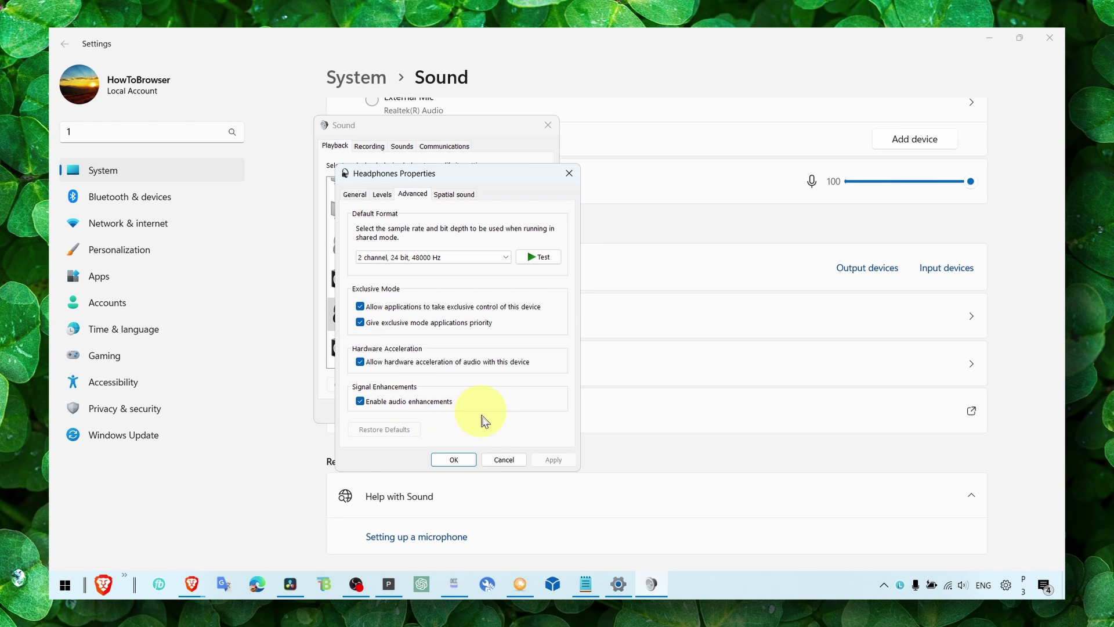
left_click(457, 460)
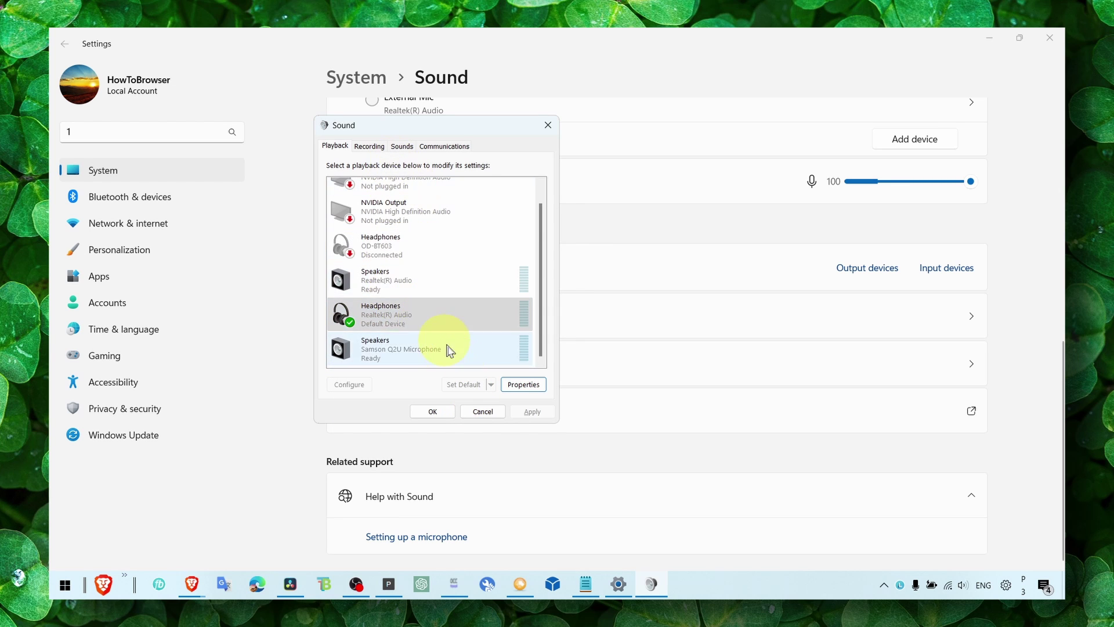
left_click(432, 412)
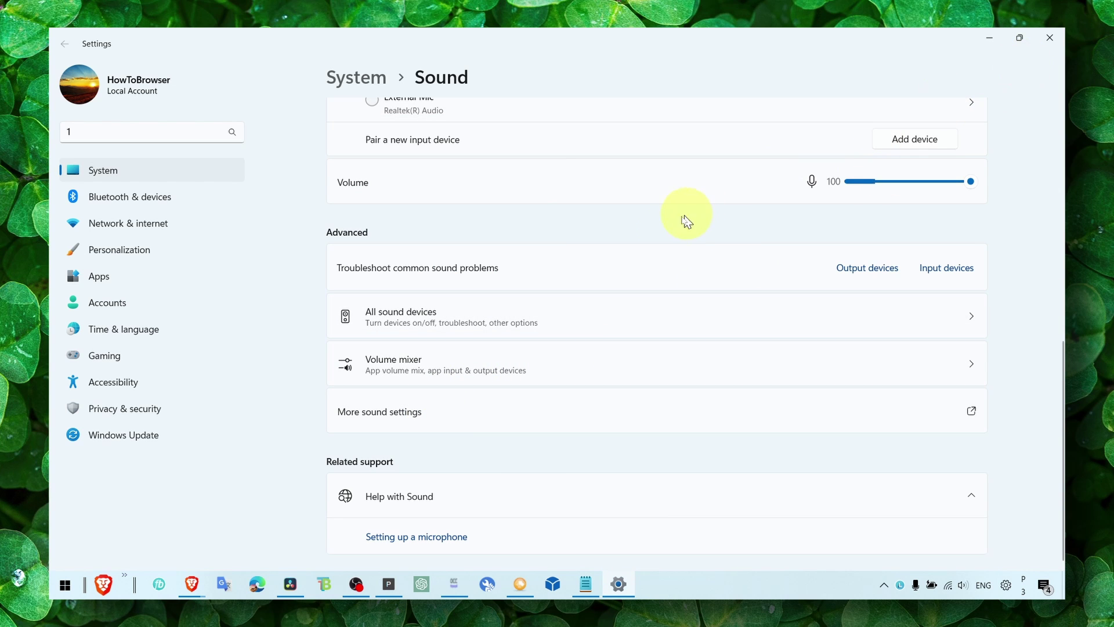
Step: Close the Settings window to return to the desktop
left_click(1042, 39)
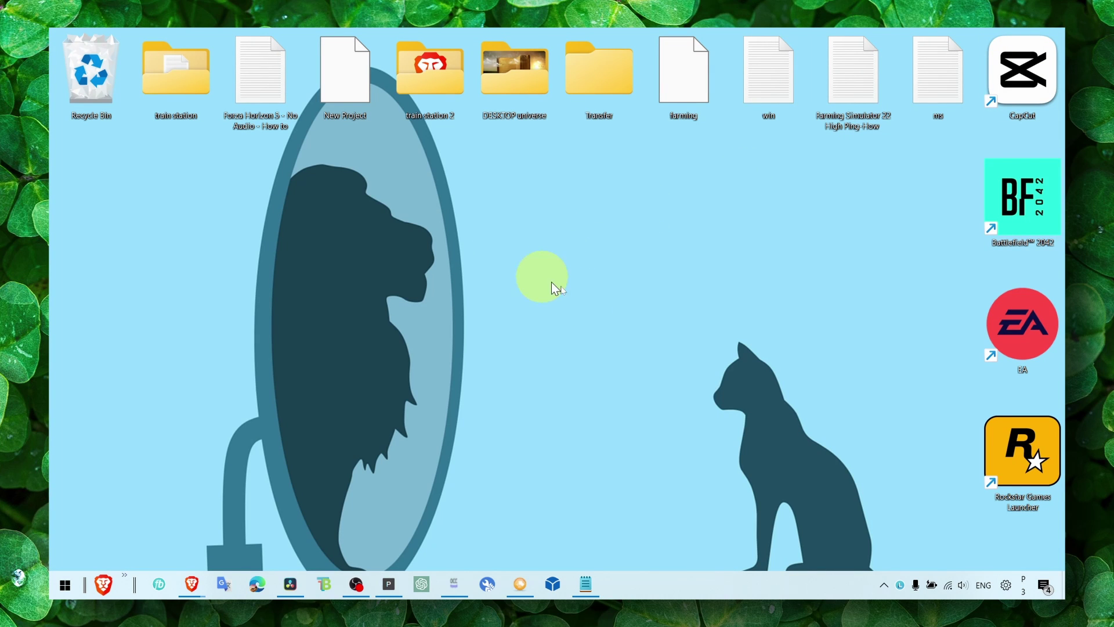
left_click(796, 468)
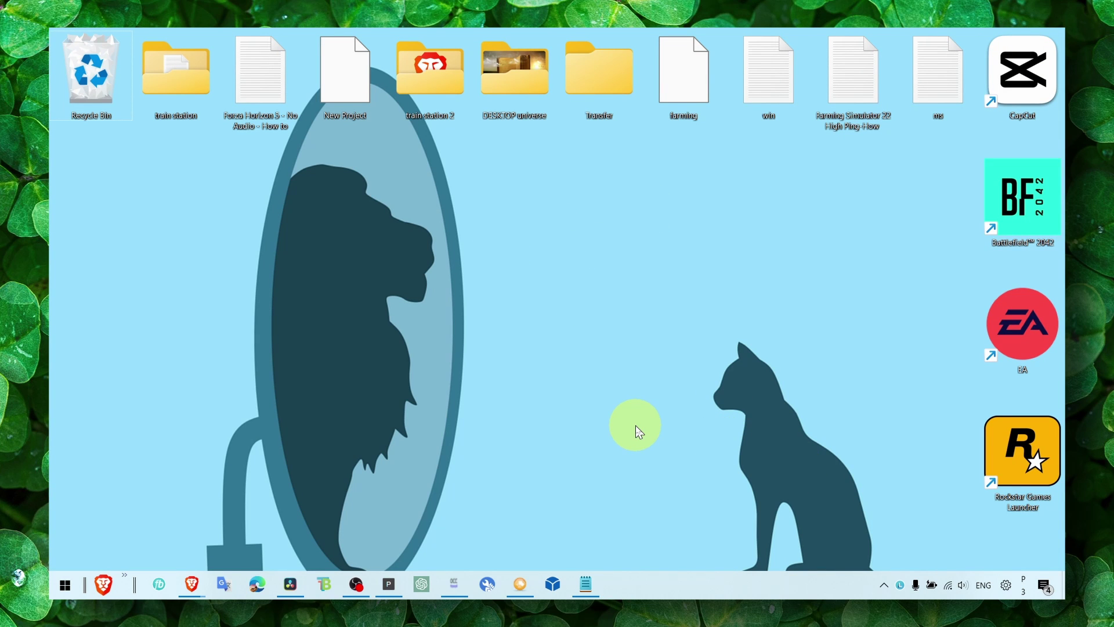